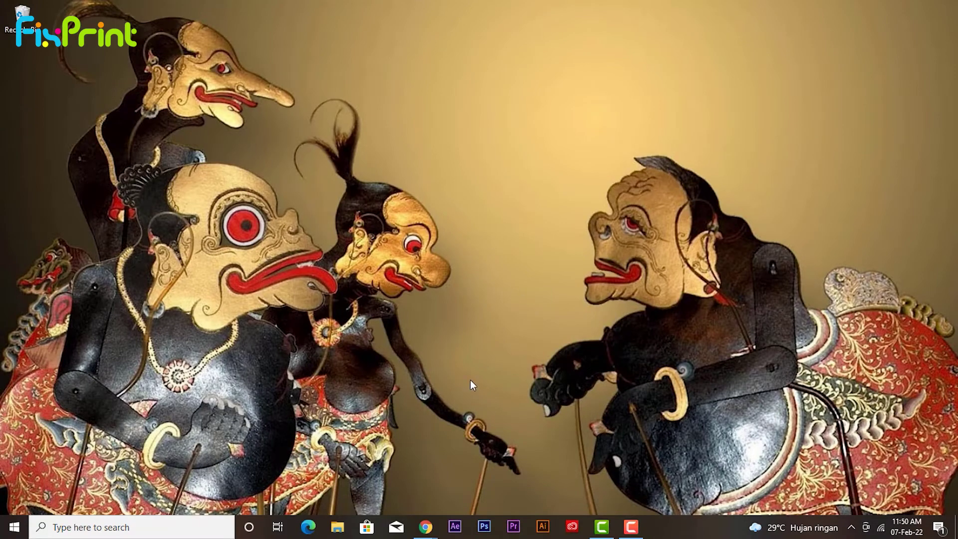
Step: Switch to the new tab window in Google Chrome and search the web for "driver hp laserjet m107a"
mouse_move(425, 529)
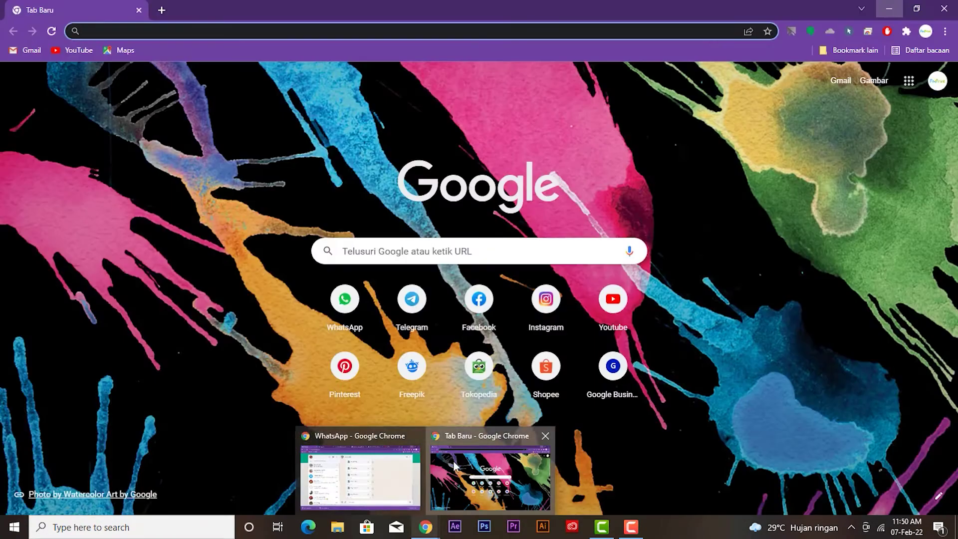
click(453, 461)
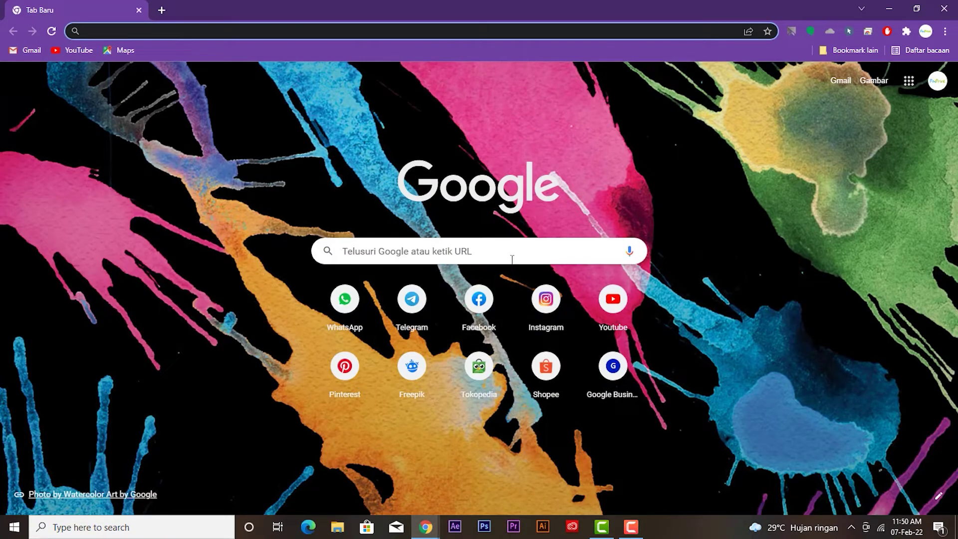
text(d)
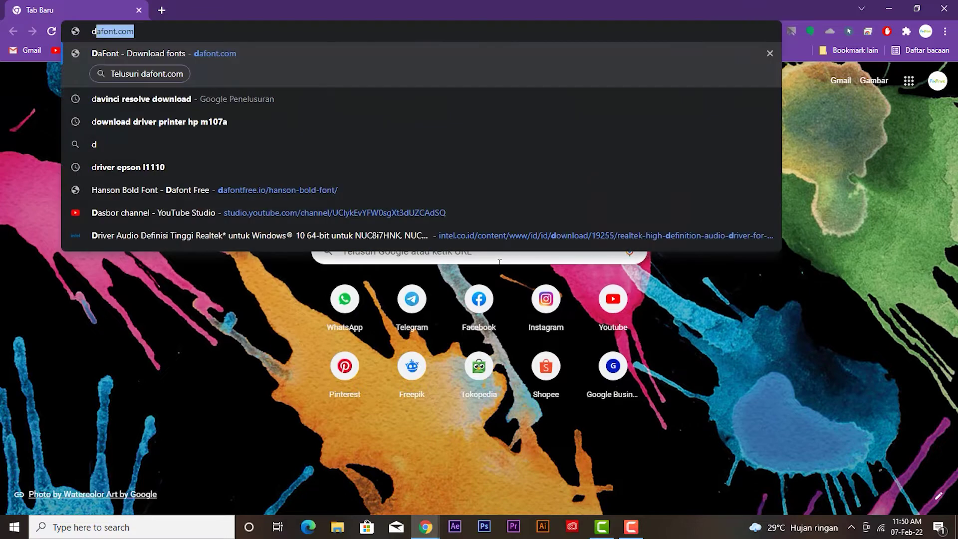
text(river )
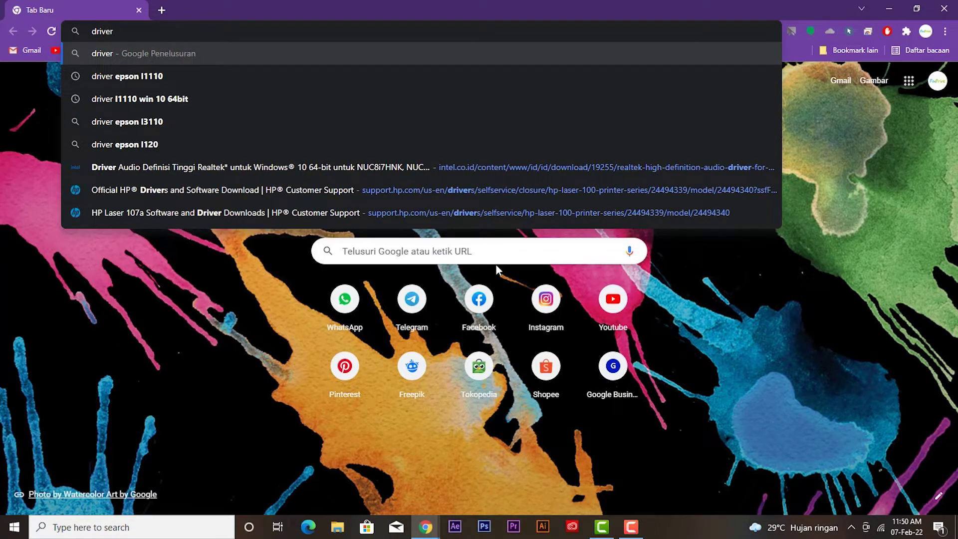
text(hp laser)
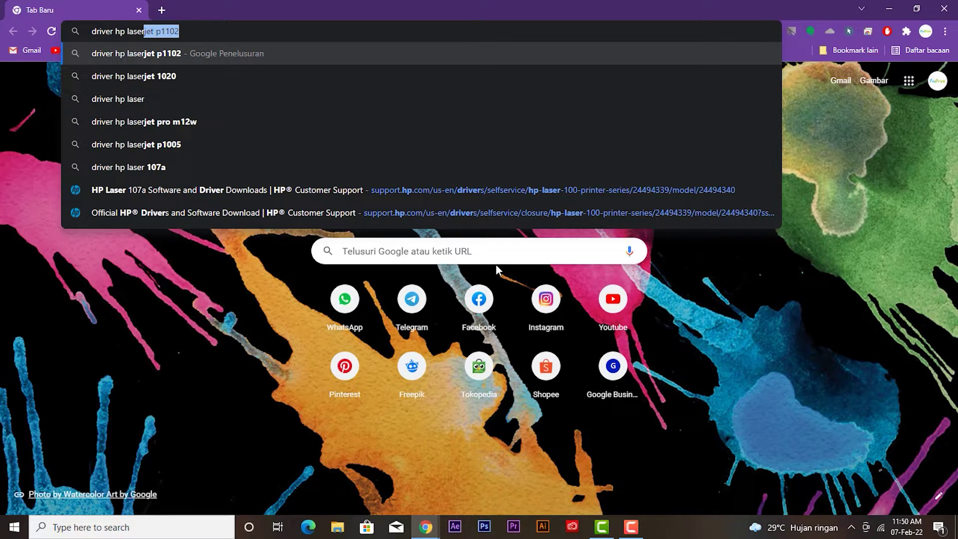
text(jet m107a)
key(Return)
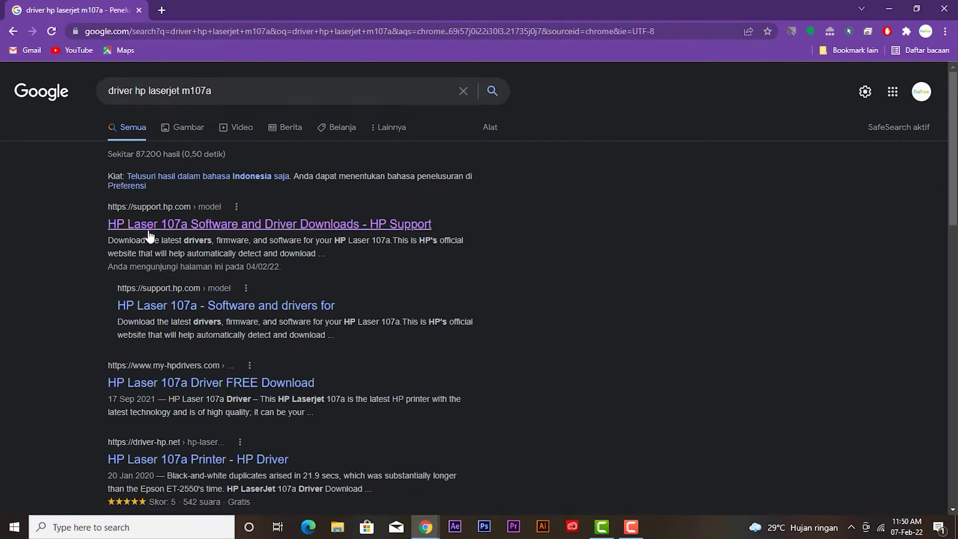
Step: Open HP's support page for the Laser 107a and request the HP Laser 100 Printer series Full Solution Software and Drivers download
click(172, 231)
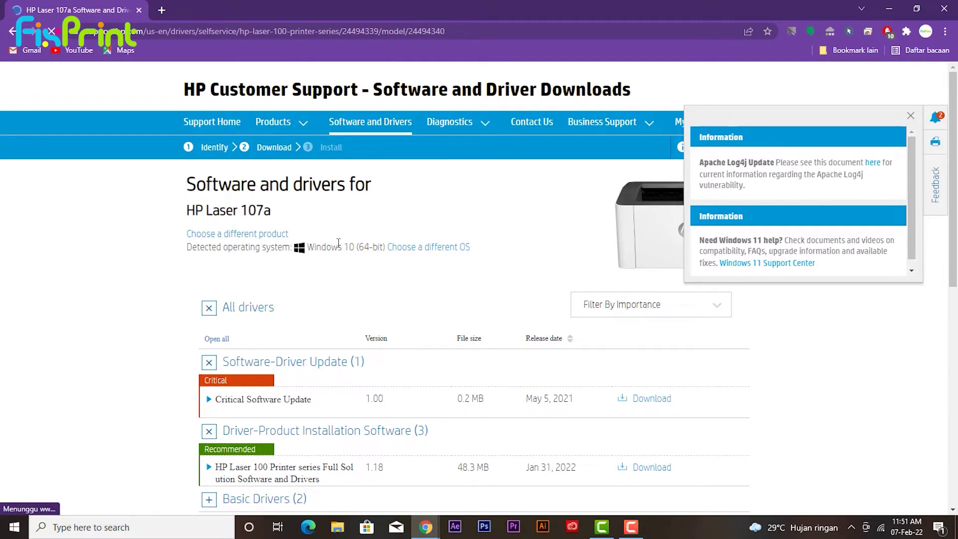
scroll(338, 243, down, 3)
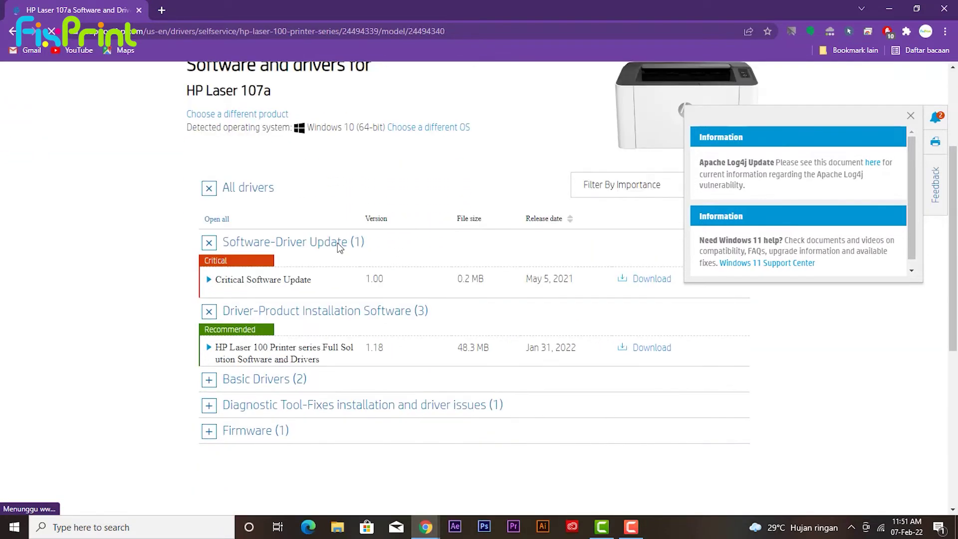
click(910, 116)
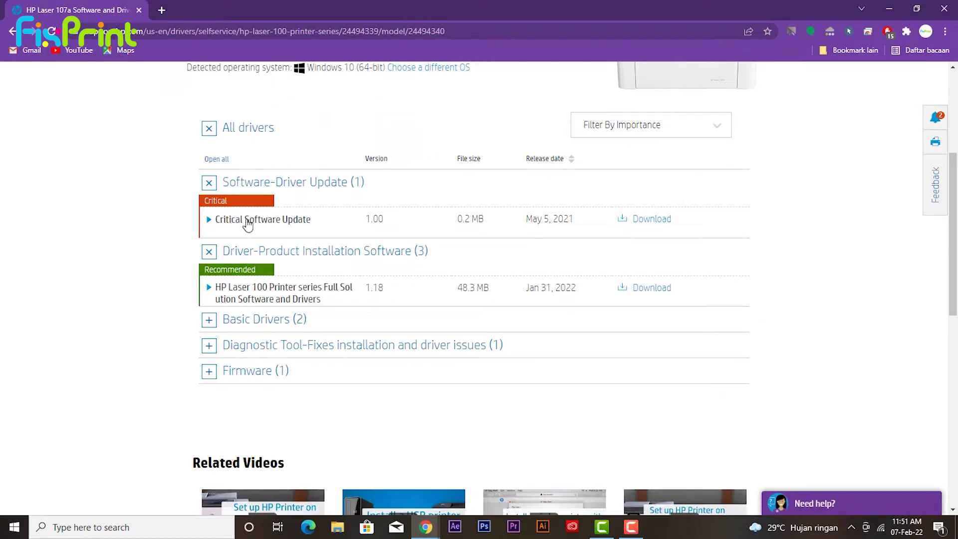
scroll(186, 274, down, 1)
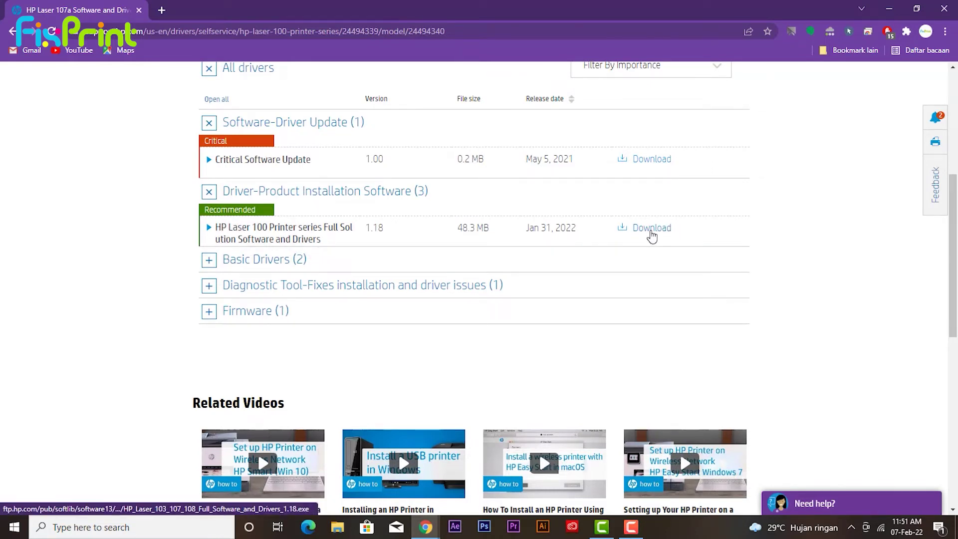
click(651, 232)
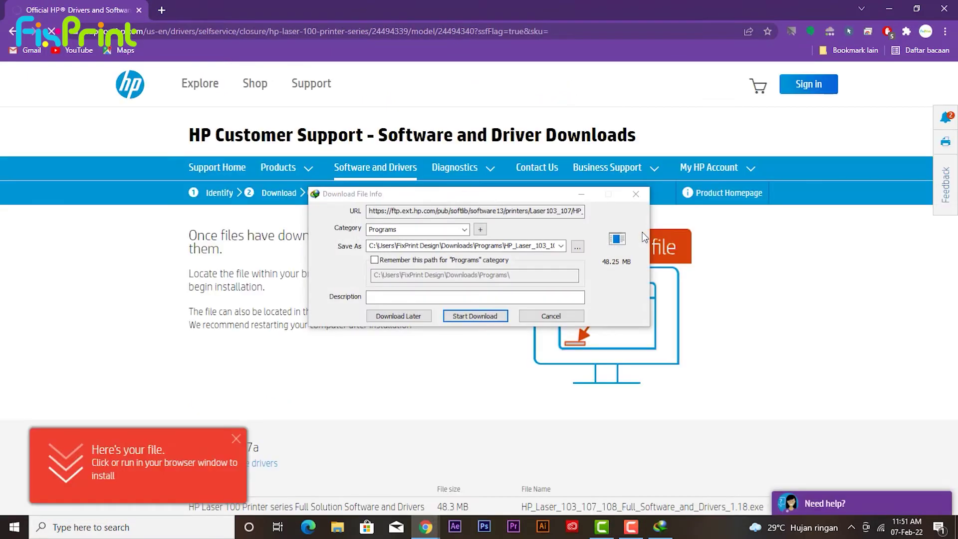
Step: Set the save location to the Downloads folder on drive D and start downloading the driver installer
click(576, 245)
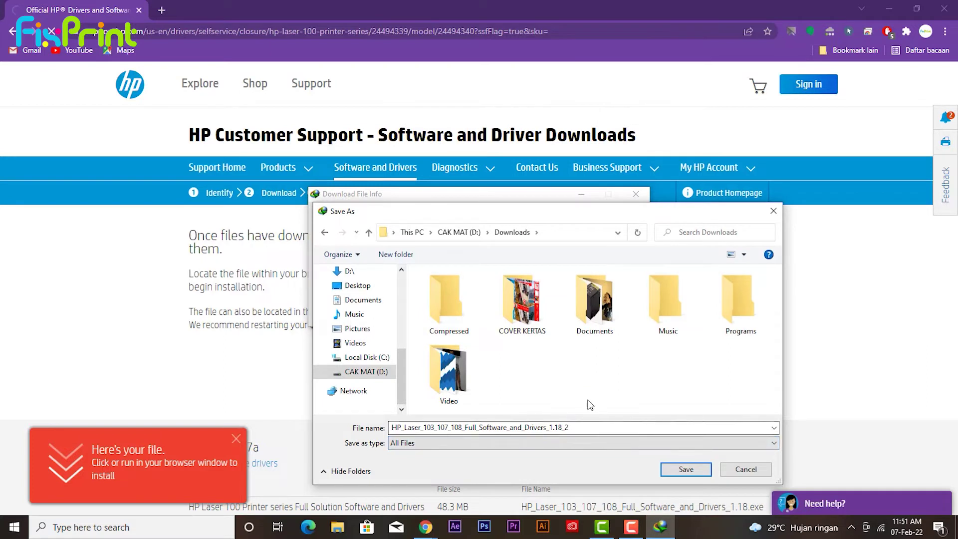
click(693, 470)
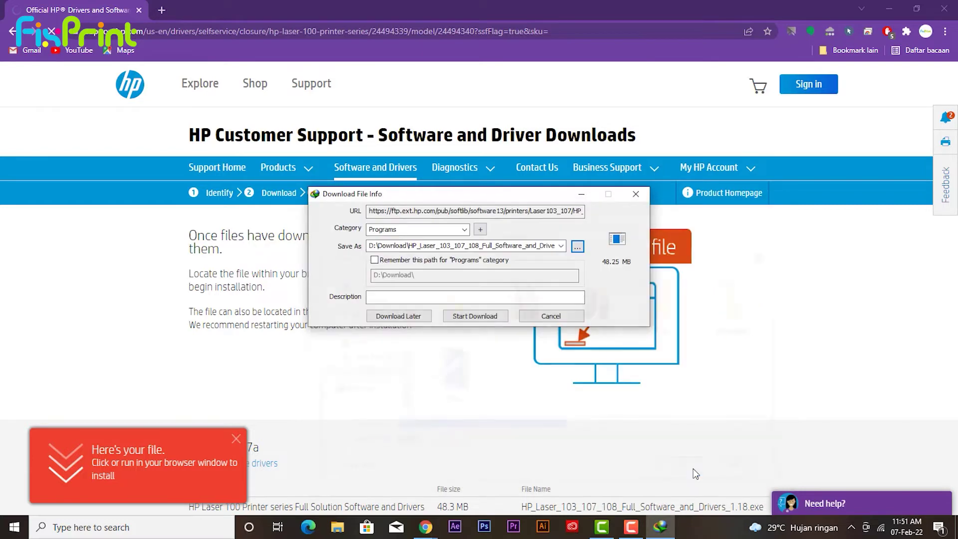
click(469, 317)
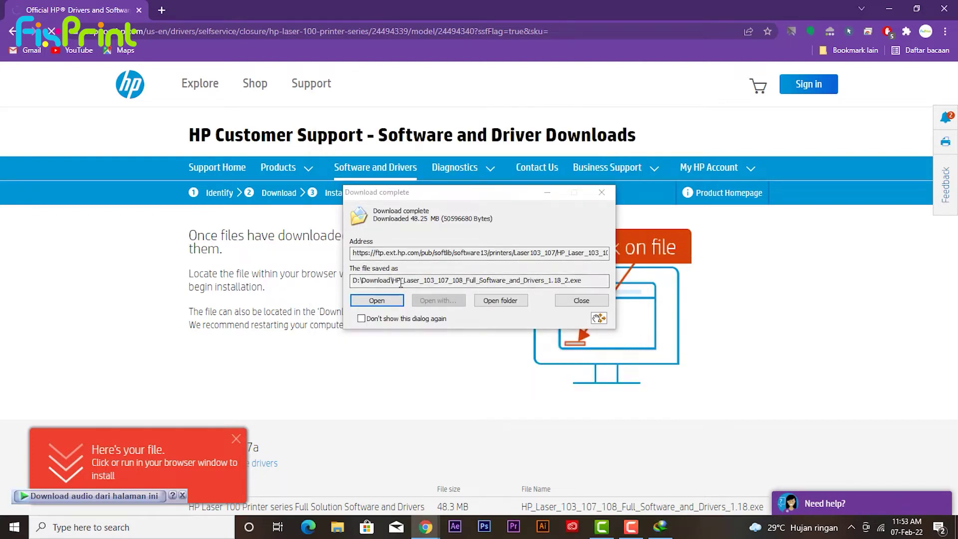
Step: Show the downloaded HP_Laser_103_107_108_Full_Software_and_Drivers_1.18_2 file in its folder and run it as administrator
click(502, 301)
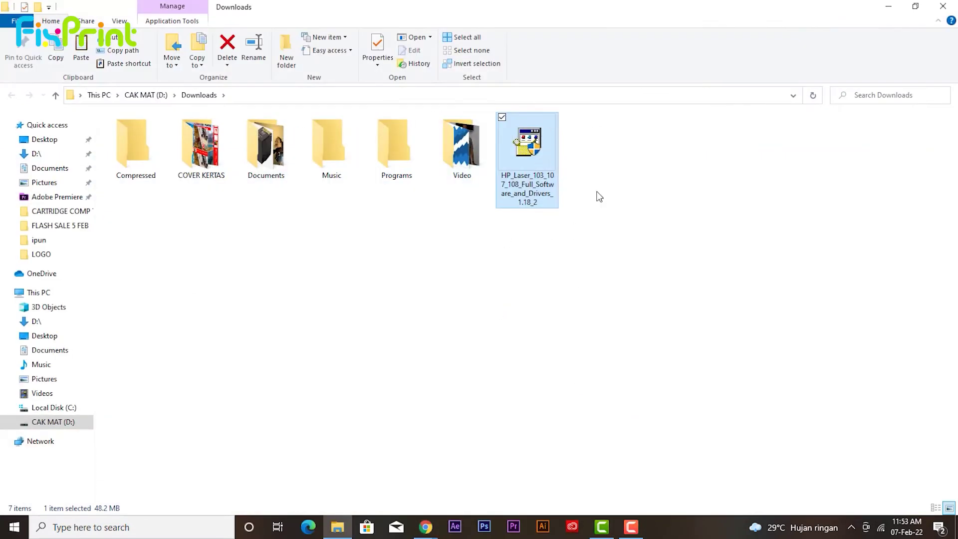
right_click(531, 152)
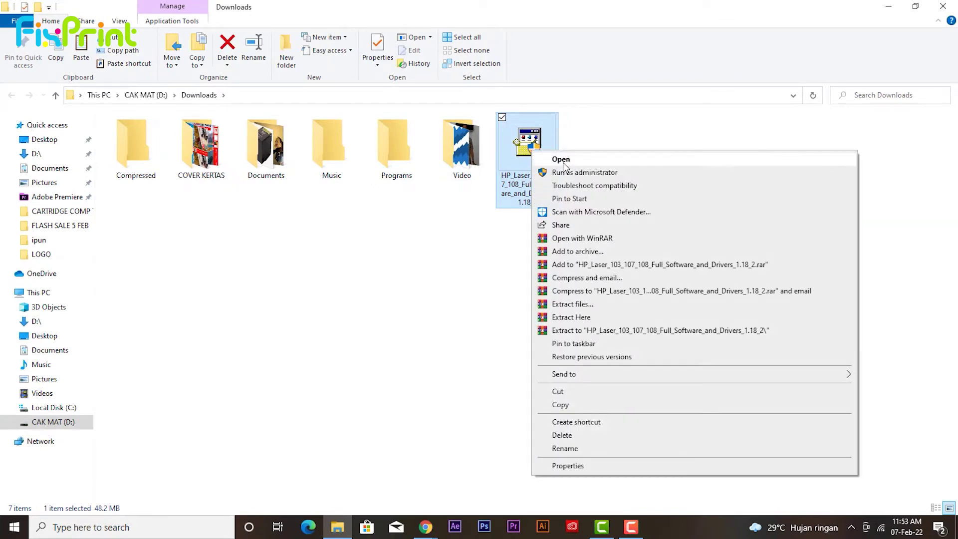
click(574, 174)
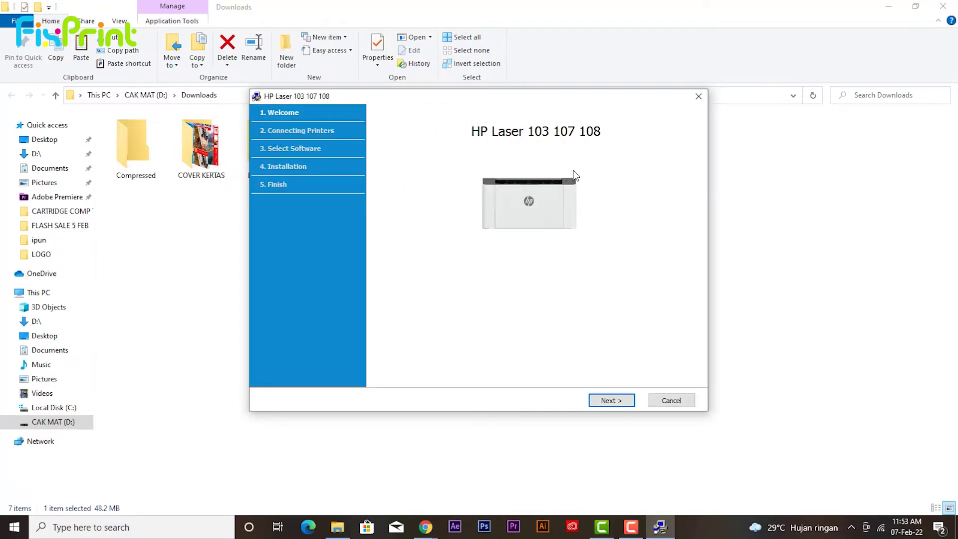
Step: Proceed past the installer's welcome page and accept the End User License Agreement, Data Collection Settings and HP Privacy Statement
click(612, 400)
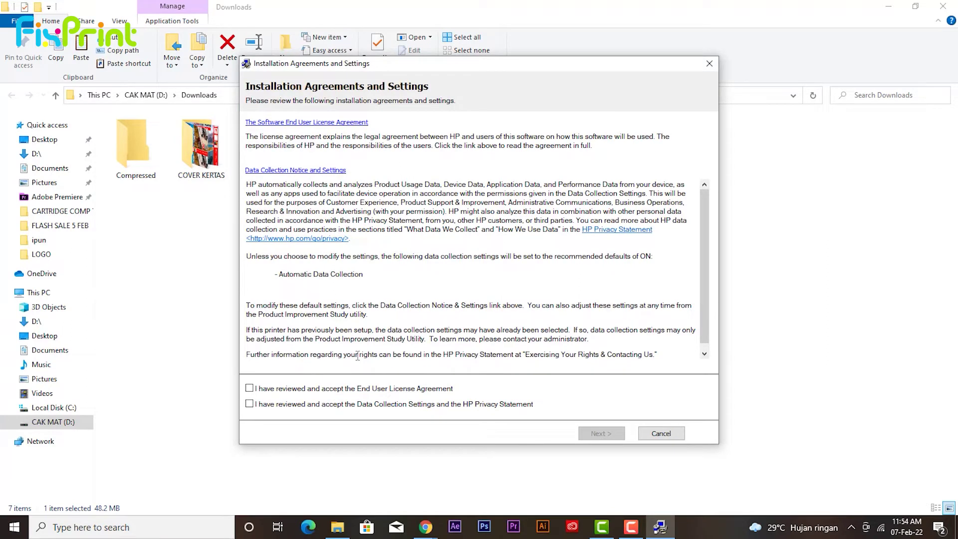
click(250, 404)
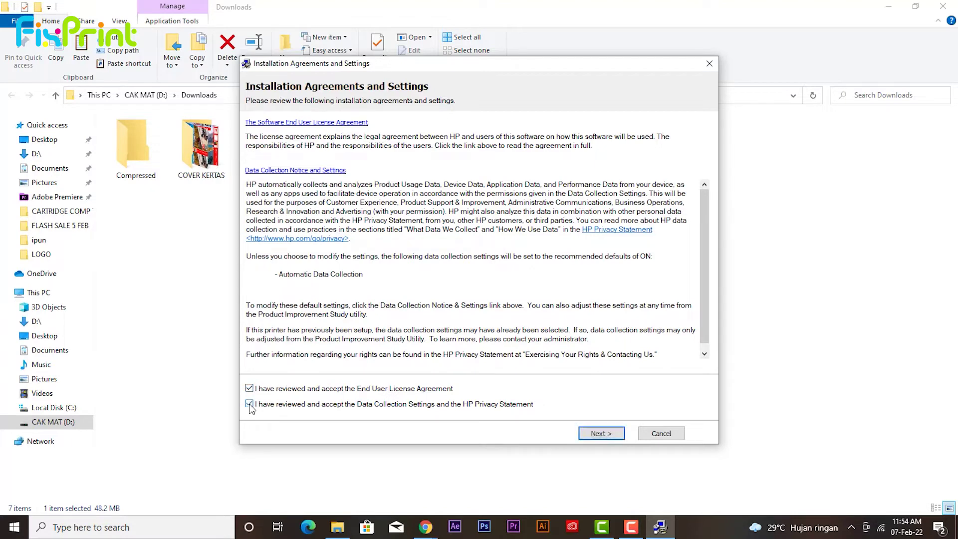
click(620, 435)
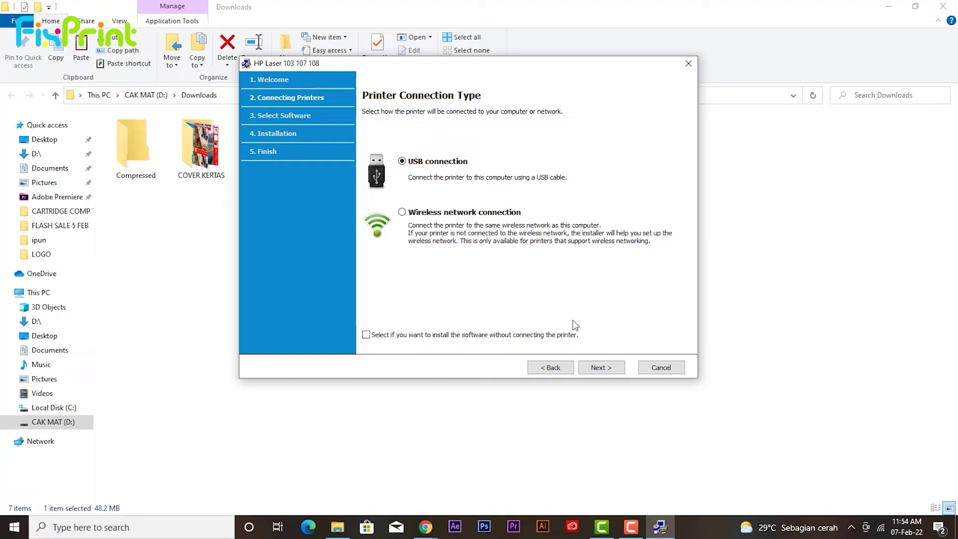
Step: Continue with the USB connection and install the recommended printer driver and HP Easy Printer Manager
click(599, 368)
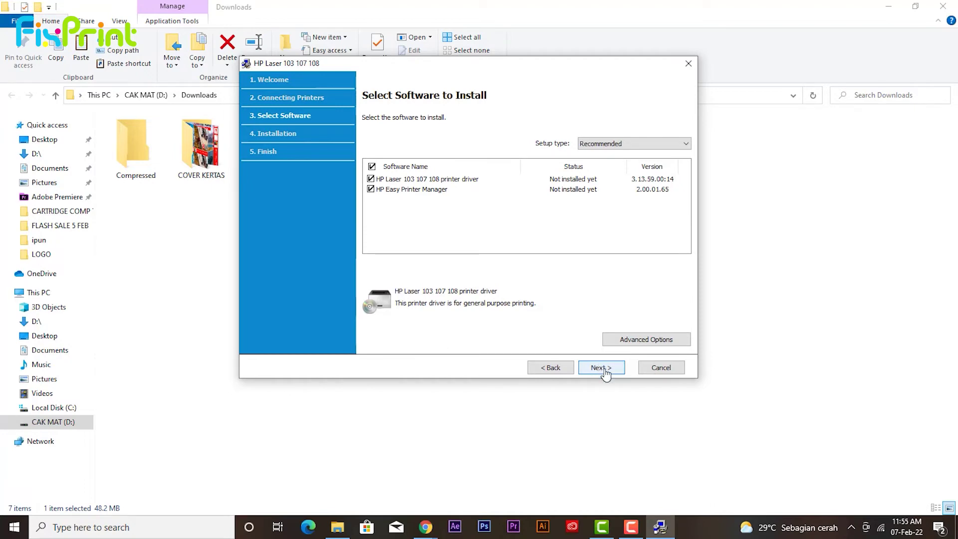
click(601, 368)
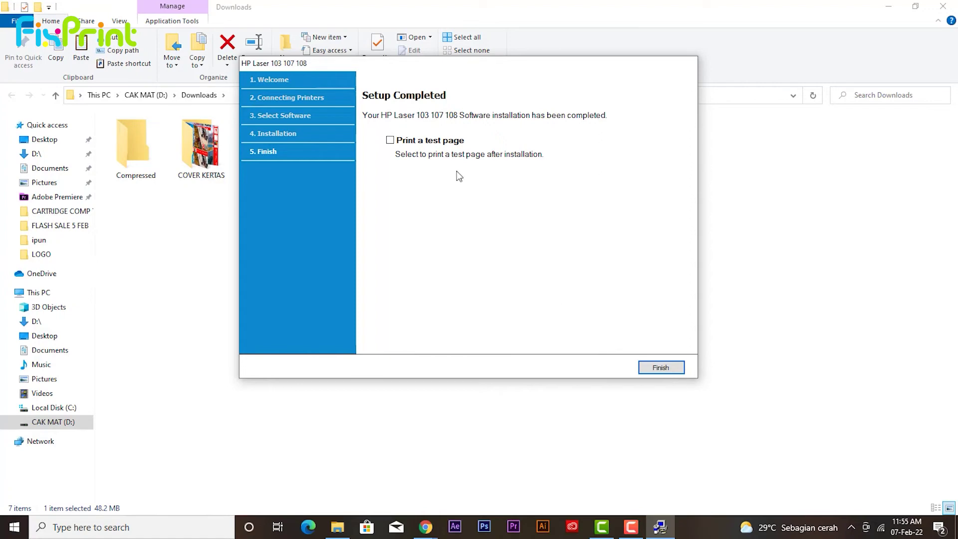
Step: Finish the setup with a test page print, then dismiss the print notification and close the Downloads folder
click(400, 141)
click(390, 141)
click(660, 368)
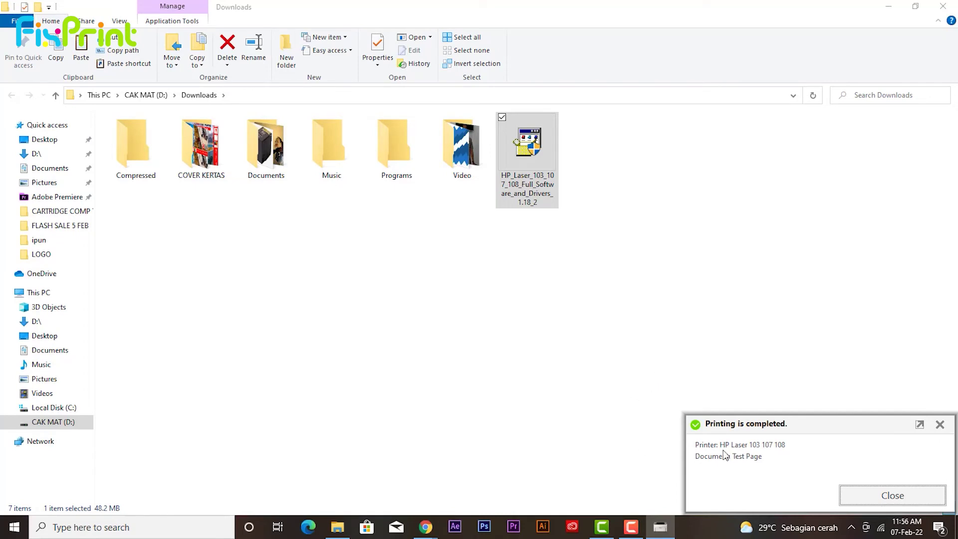
click(891, 496)
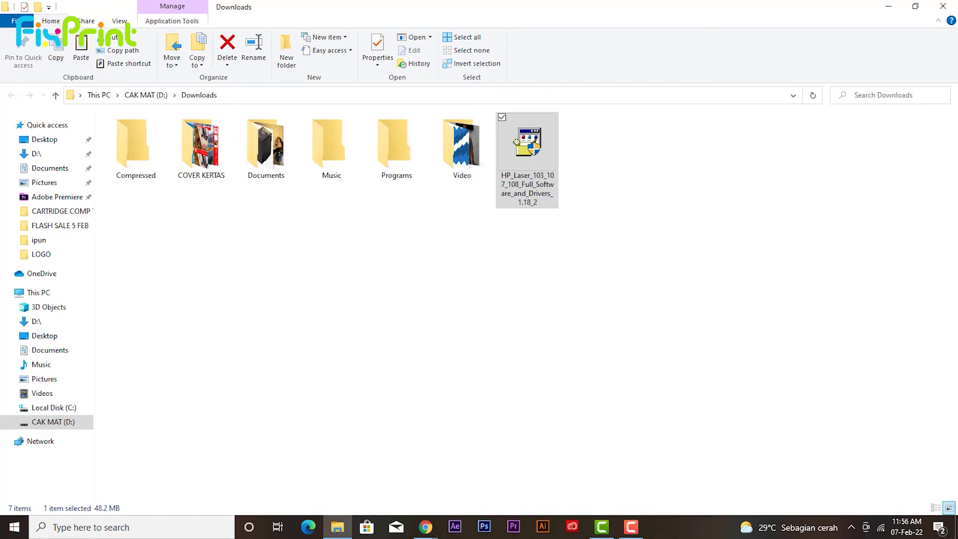
click(943, 6)
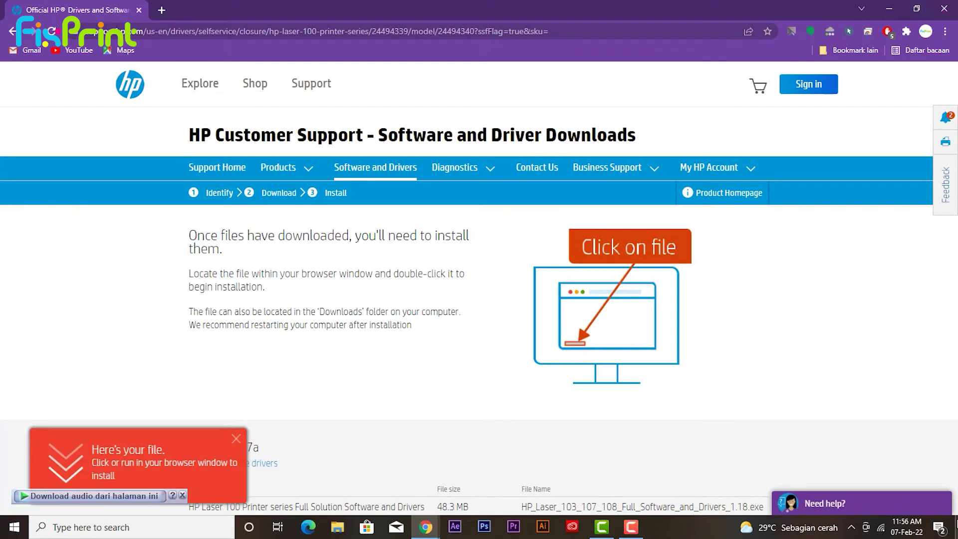
Step: Go to Devices and Printers in Control Panel and open the printing preferences of the HP Laser 103 107 108
click(110, 527)
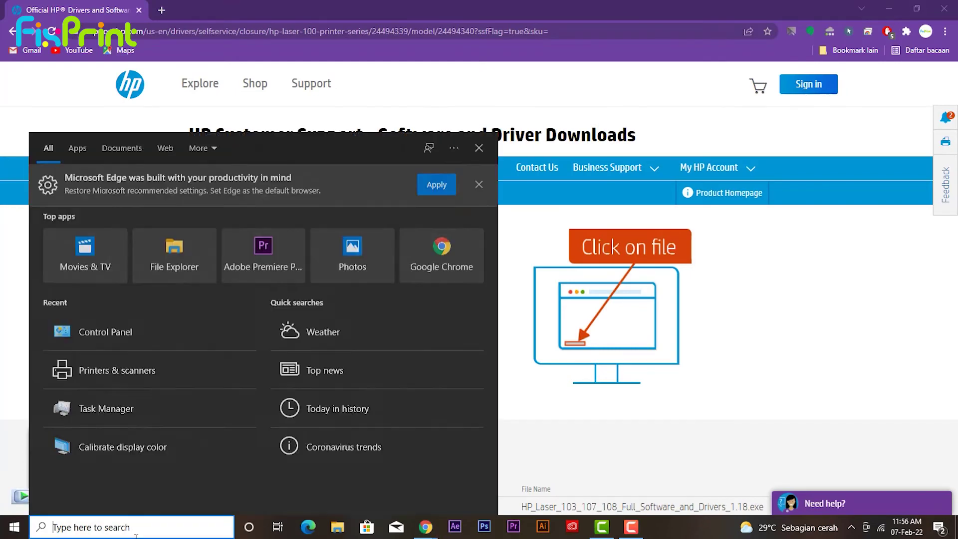
click(109, 330)
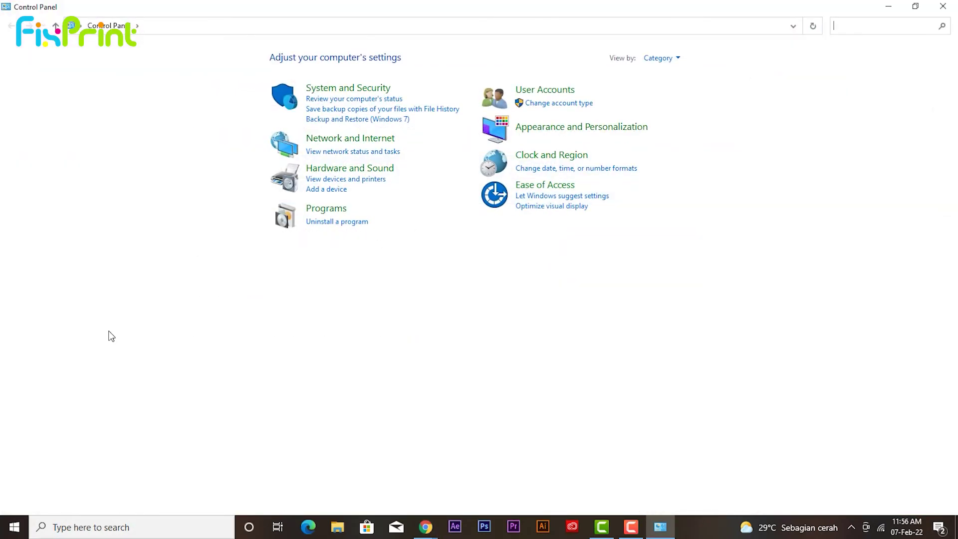
click(372, 185)
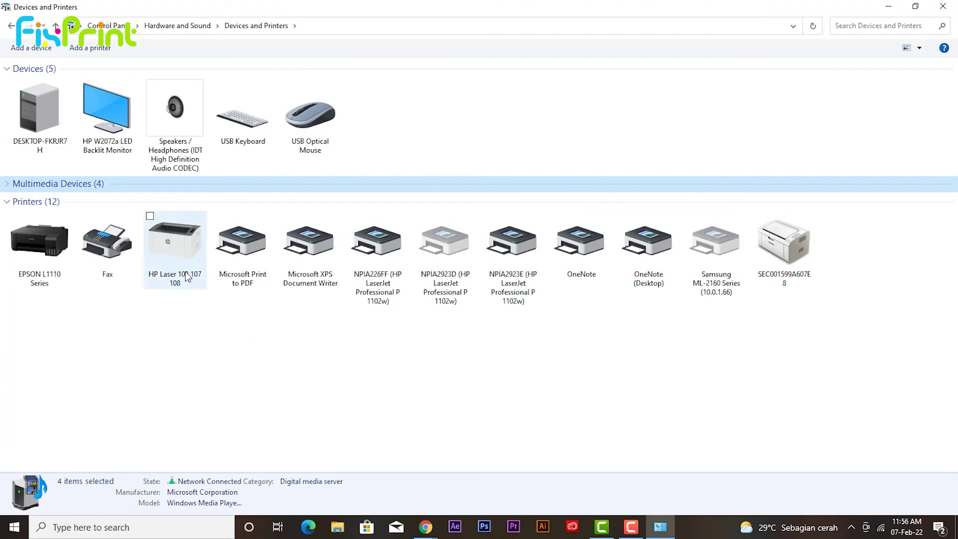
click(187, 277)
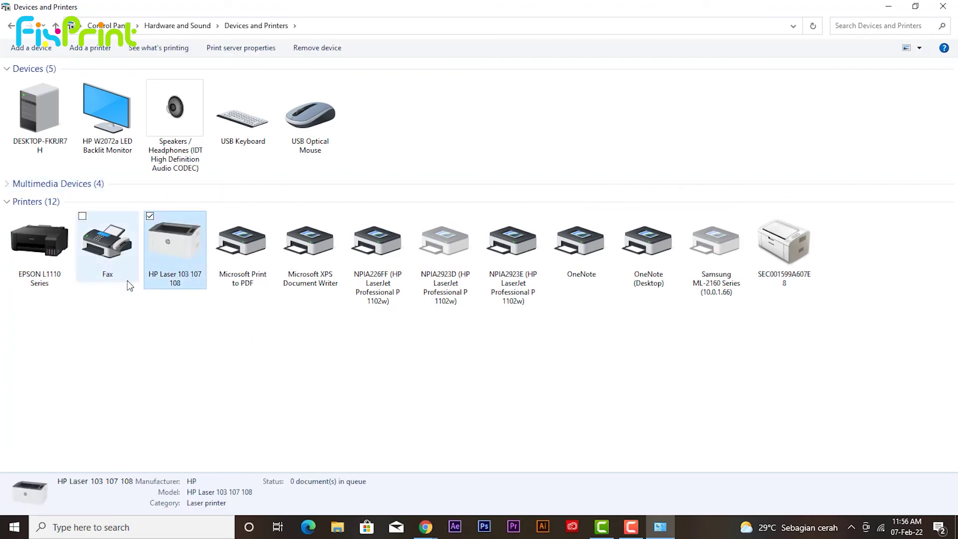
right_click(169, 247)
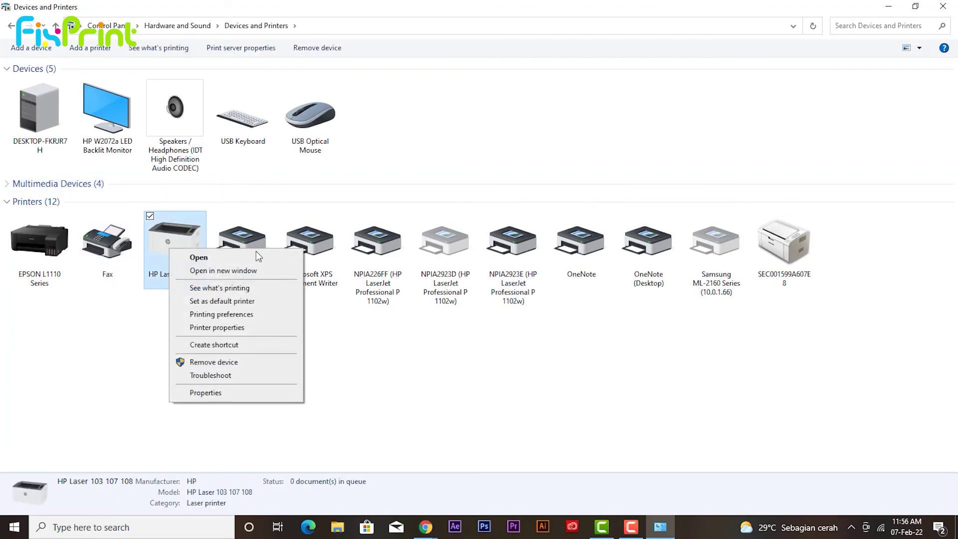
click(252, 314)
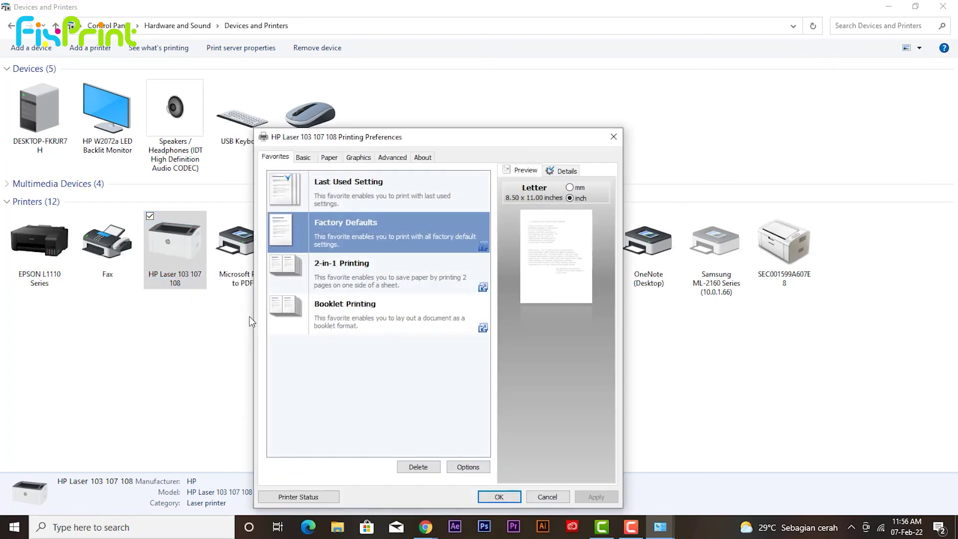
Step: Reposition the preferences dialog and choose the Booklet Printing favorite
drag(448, 138, 486, 82)
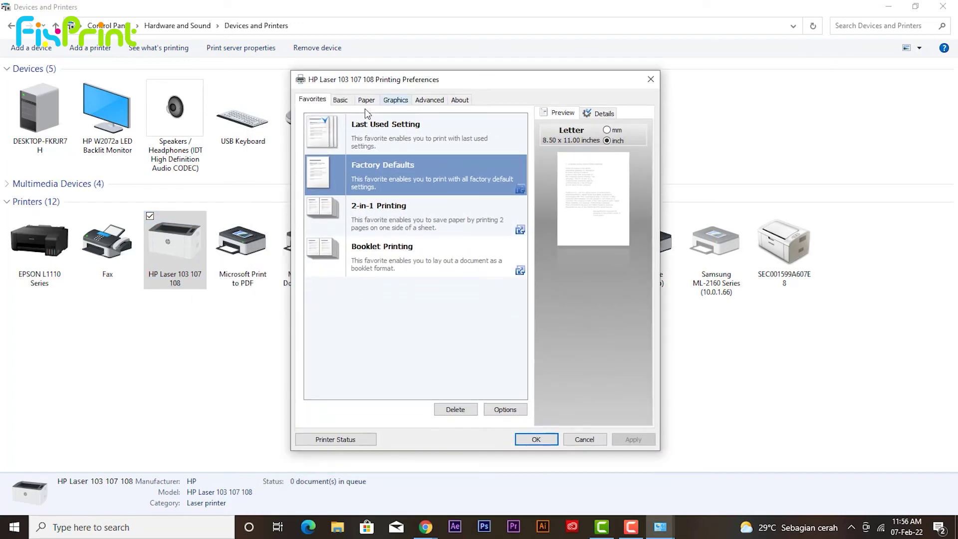
click(369, 213)
click(394, 240)
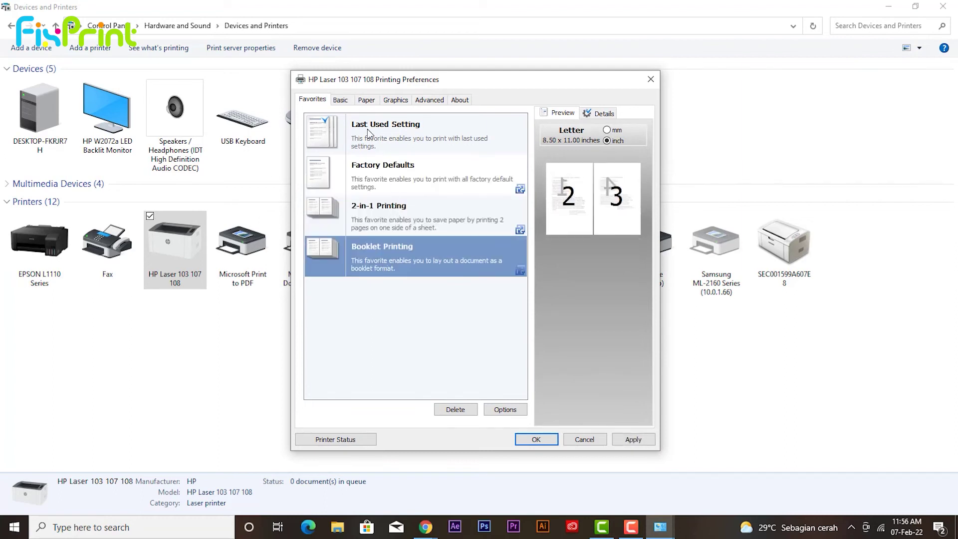
Step: Review the printer's basic, paper, graphics and advanced settings and its driver information
click(340, 100)
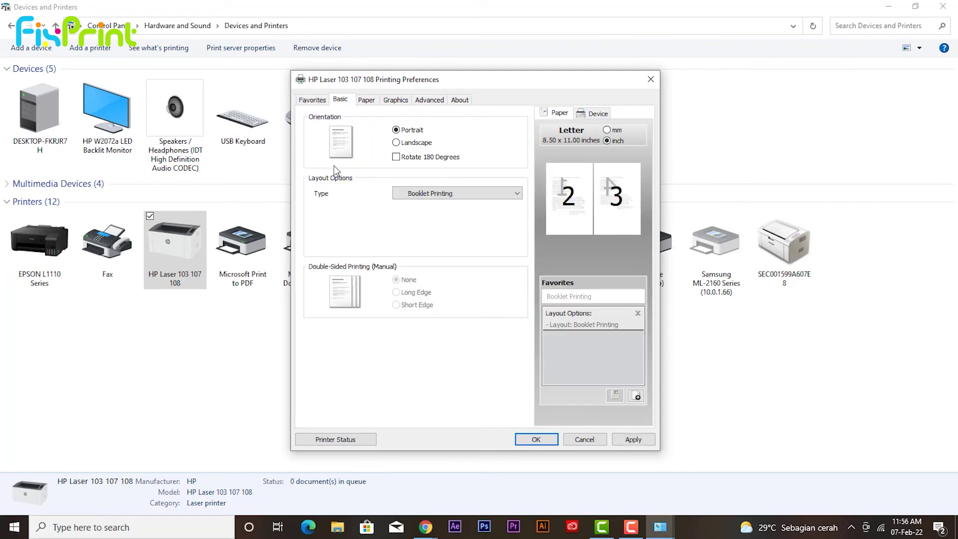
click(366, 101)
click(393, 102)
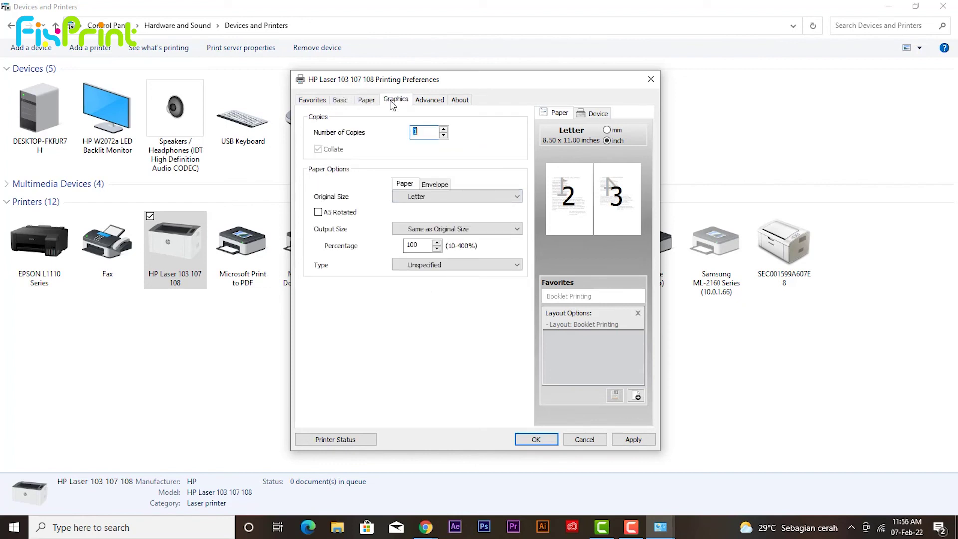
click(427, 101)
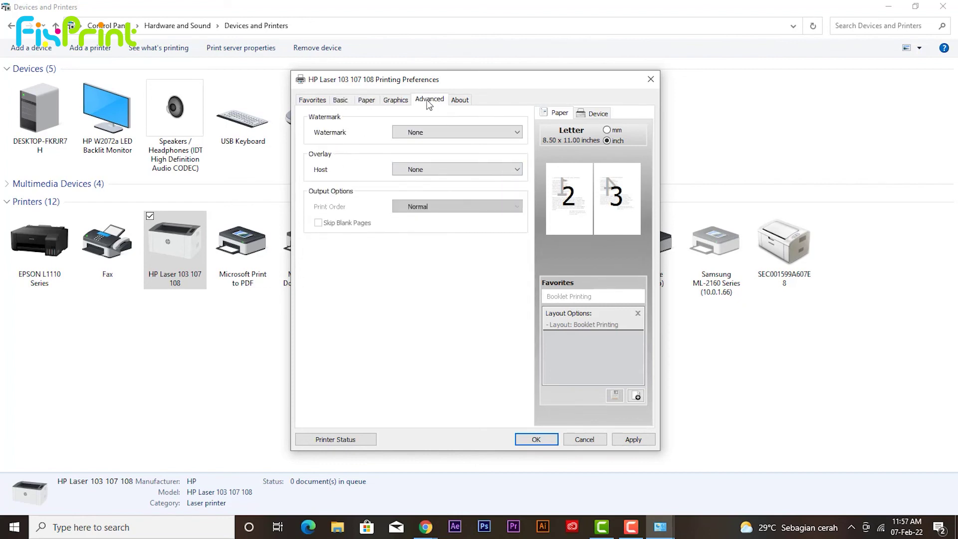
click(456, 102)
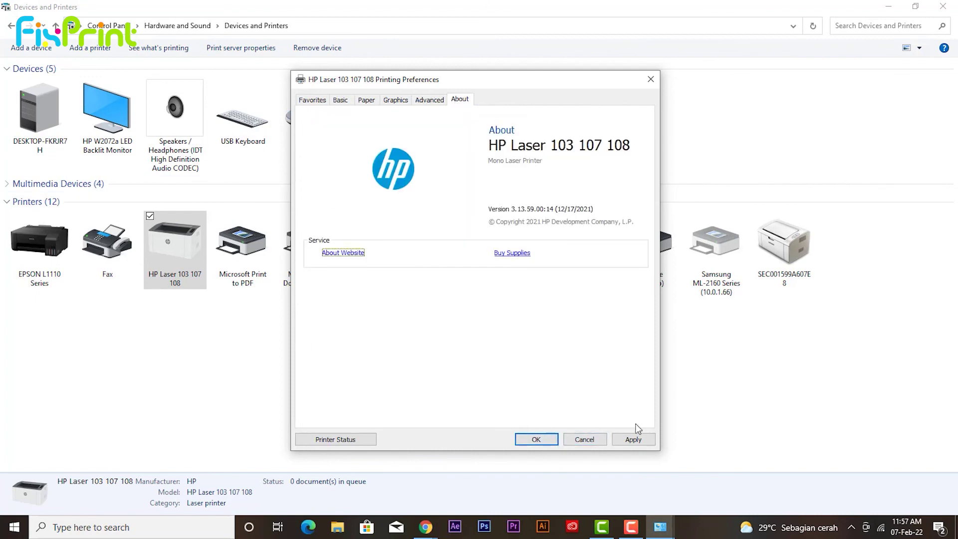
Step: Accept the printing preferences and return to the desktop, closing Devices and Printers and minimizing the browser
click(543, 444)
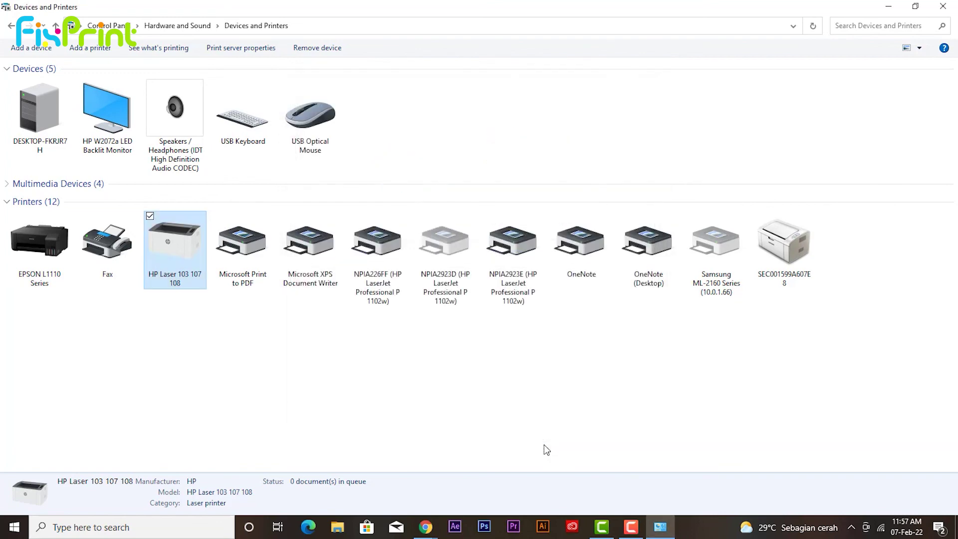
click(943, 7)
click(888, 9)
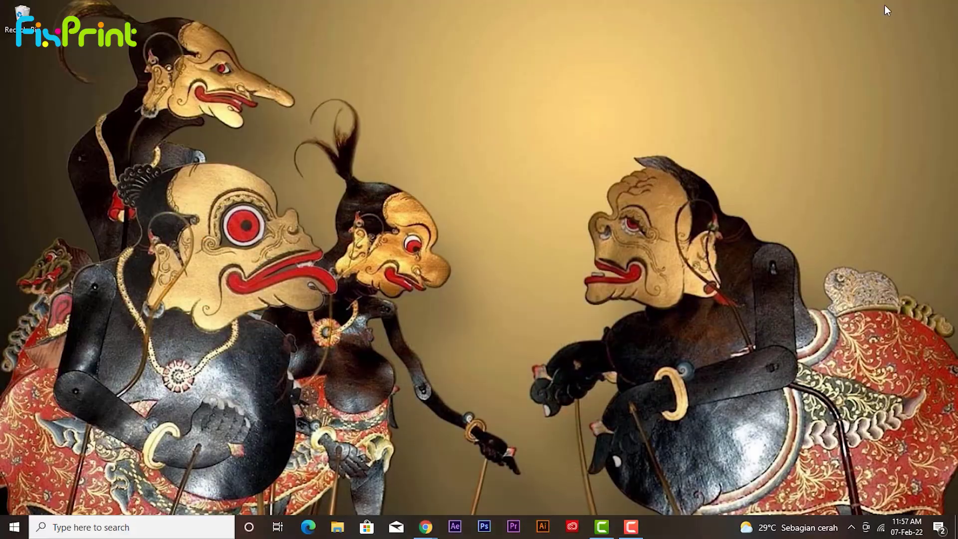